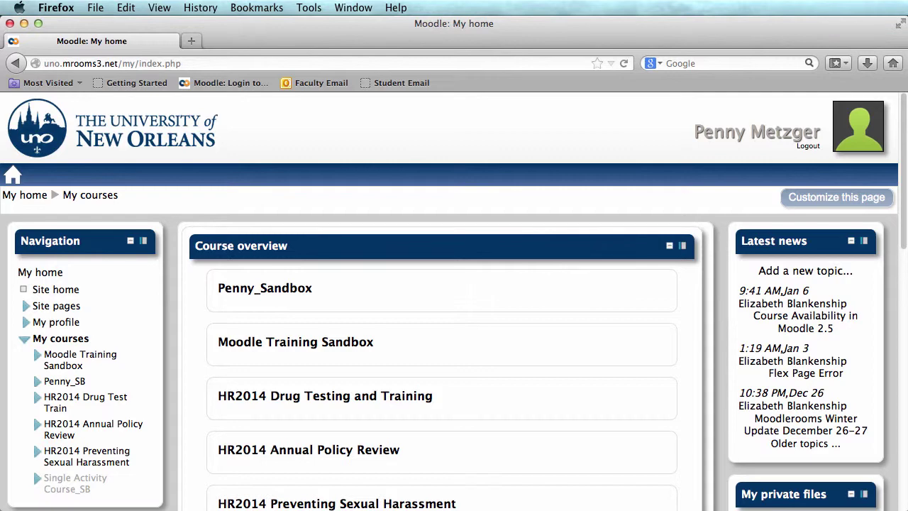
Open the Moodle Training Sandbox course and dock its Navigation block to widen the page
left_click(354, 345)
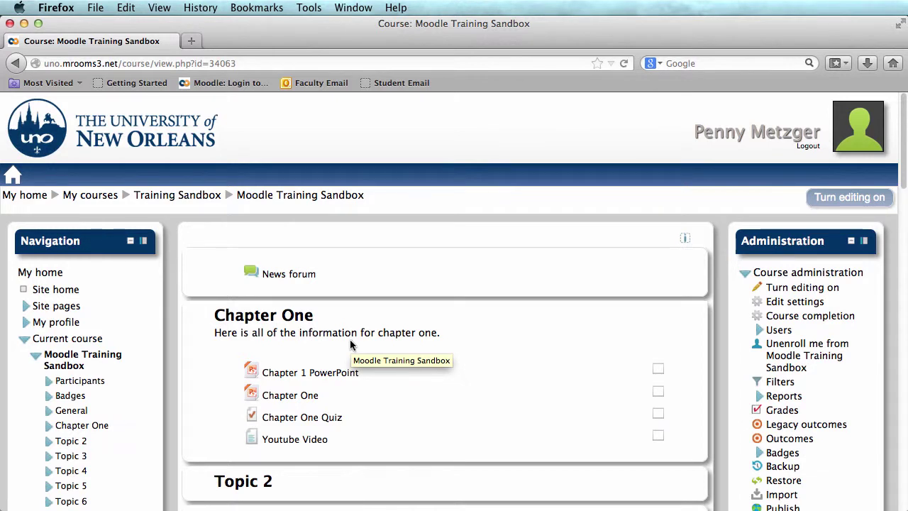
left_click(142, 241)
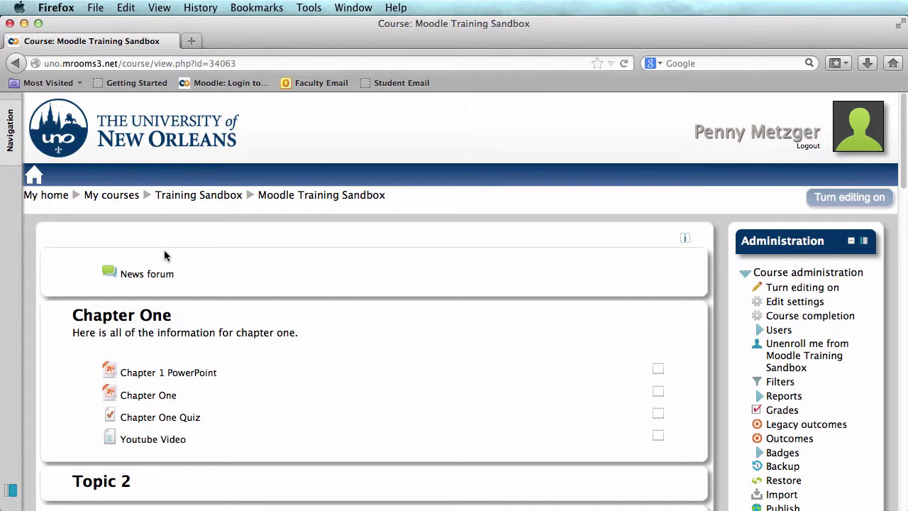
Turn editing on and add a new Choice activity under Chapter One
left_click(824, 201)
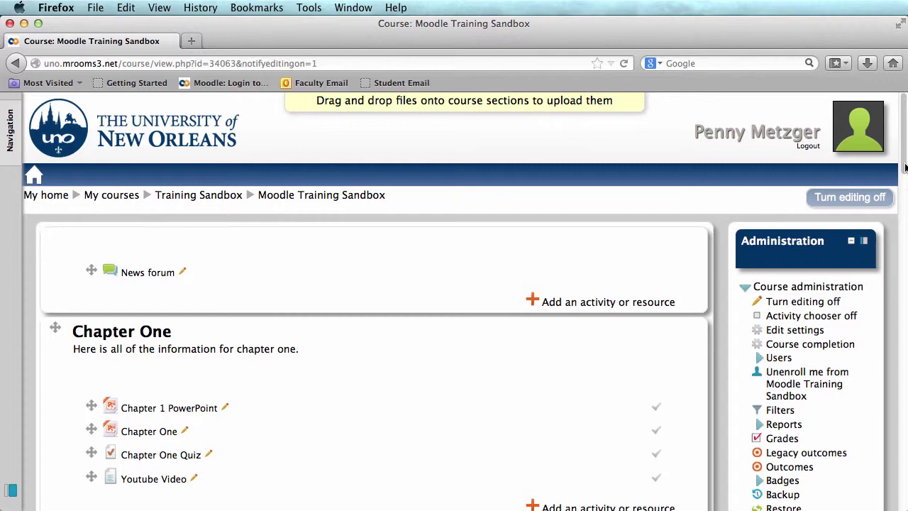
left_click_drag(905, 168, 903, 178)
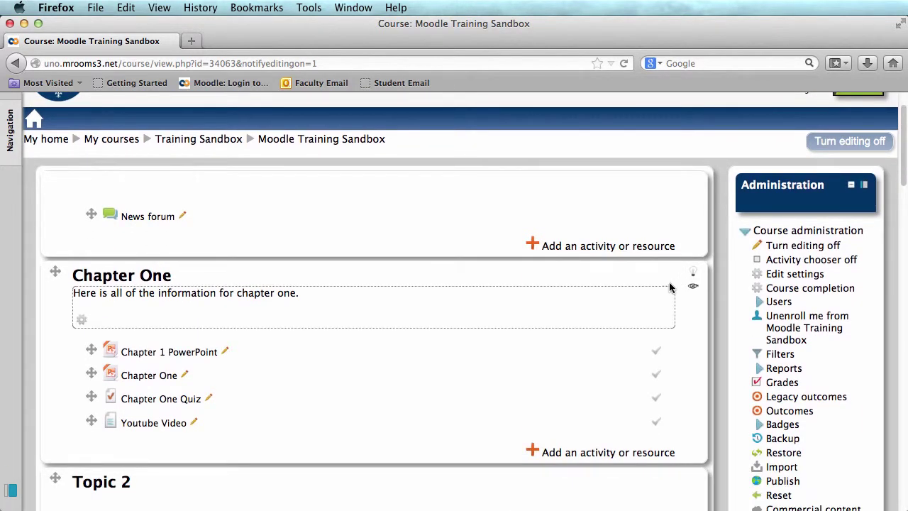
left_click(583, 459)
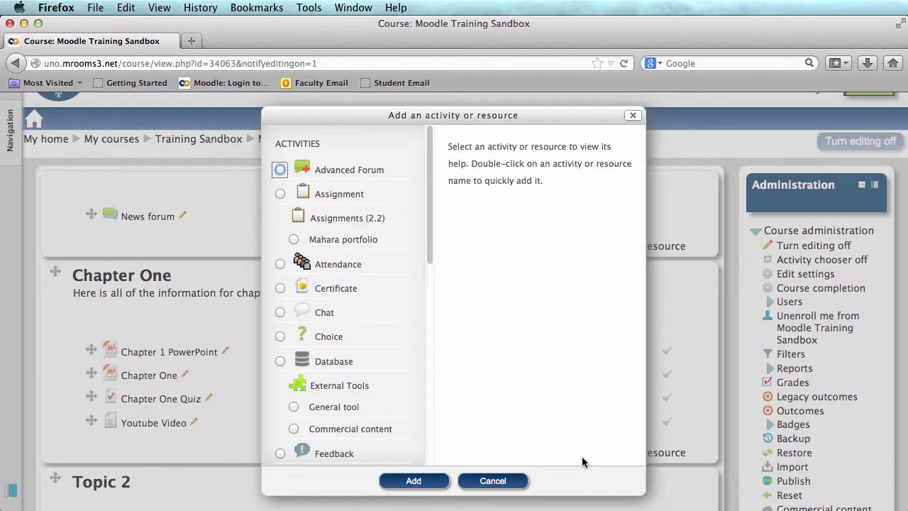
left_click(280, 337)
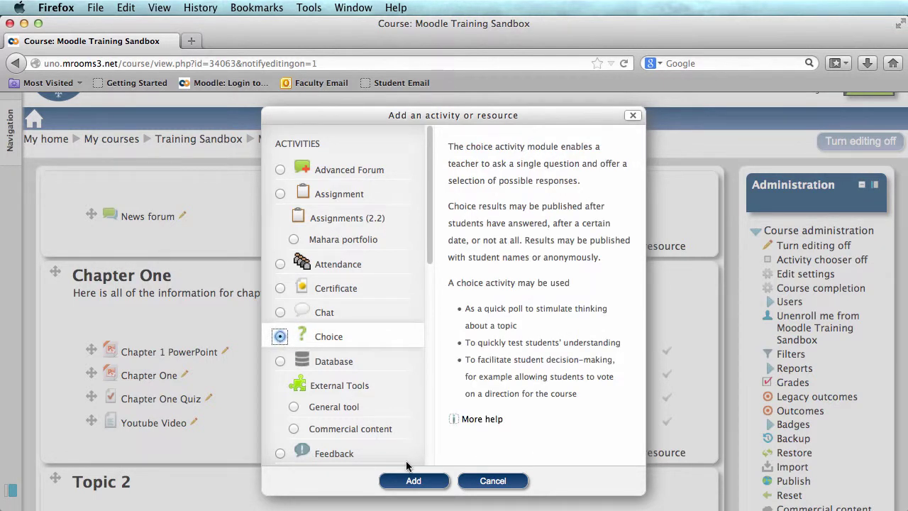
left_click(413, 482)
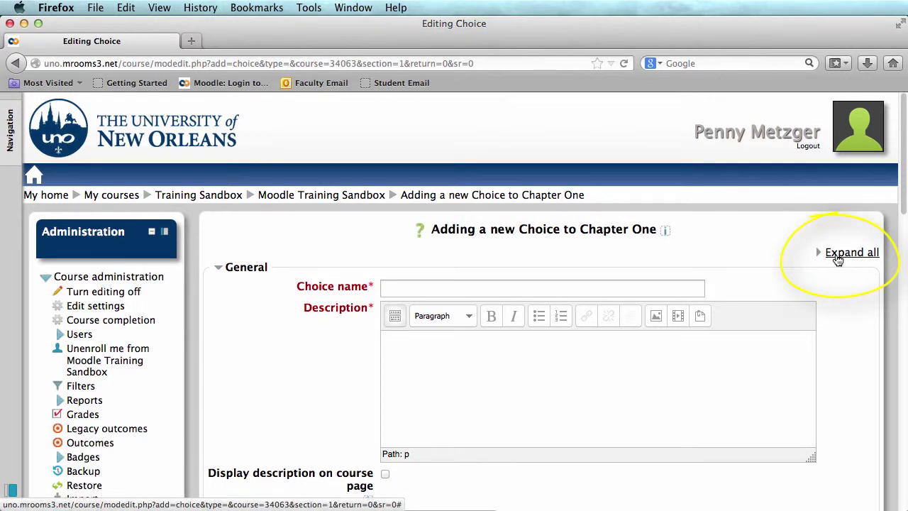
Expand all settings, then enter the name 'Project One Choice' and description 'Please pick one'
left_click(851, 253)
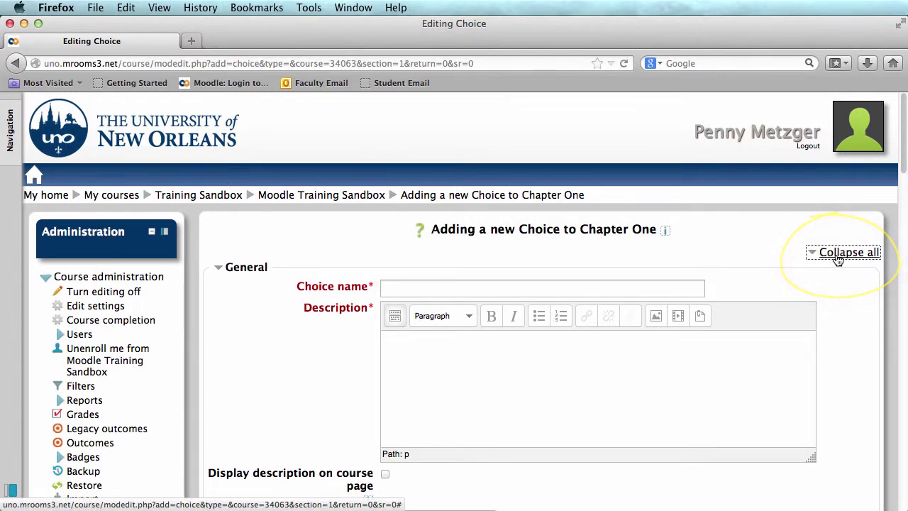
left_click(507, 285)
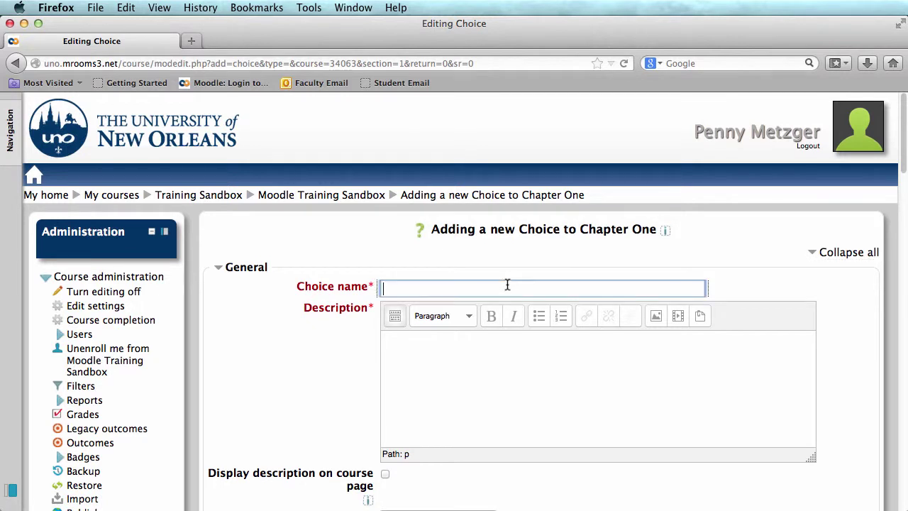
type("Project One Choice")
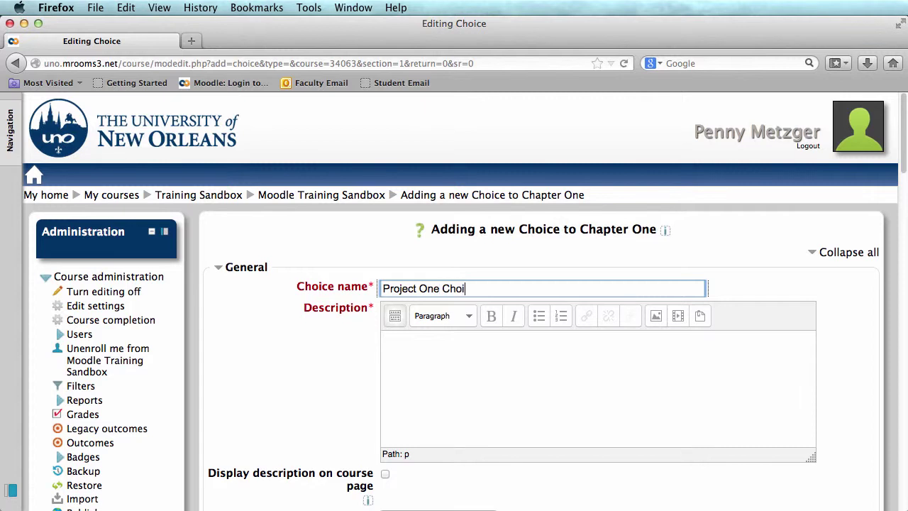
left_click(489, 355)
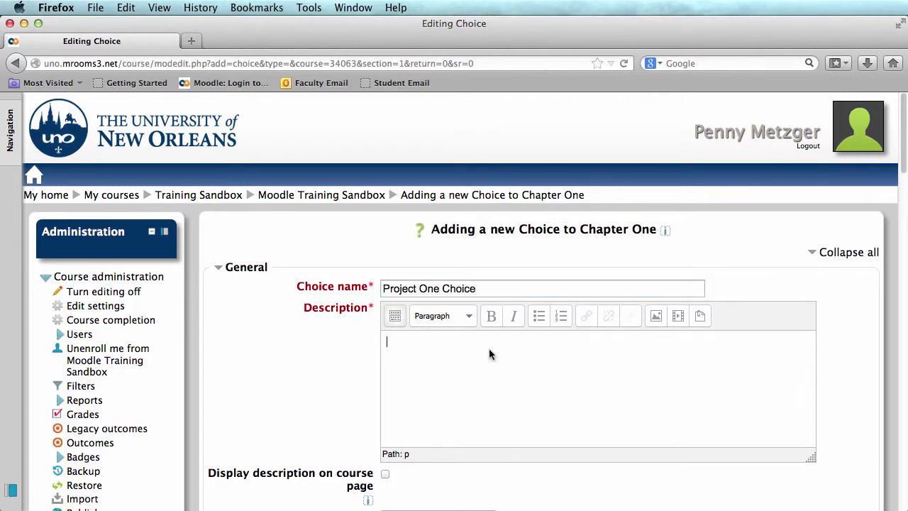
type("Please pick one.")
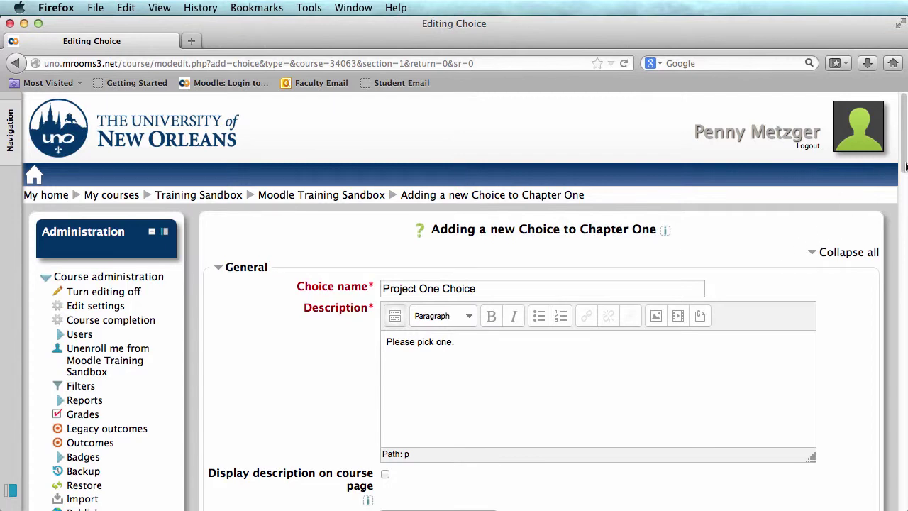
Set the Display mode for the options to Display vertically
left_click_drag(905, 167, 900, 246)
left_click(484, 149)
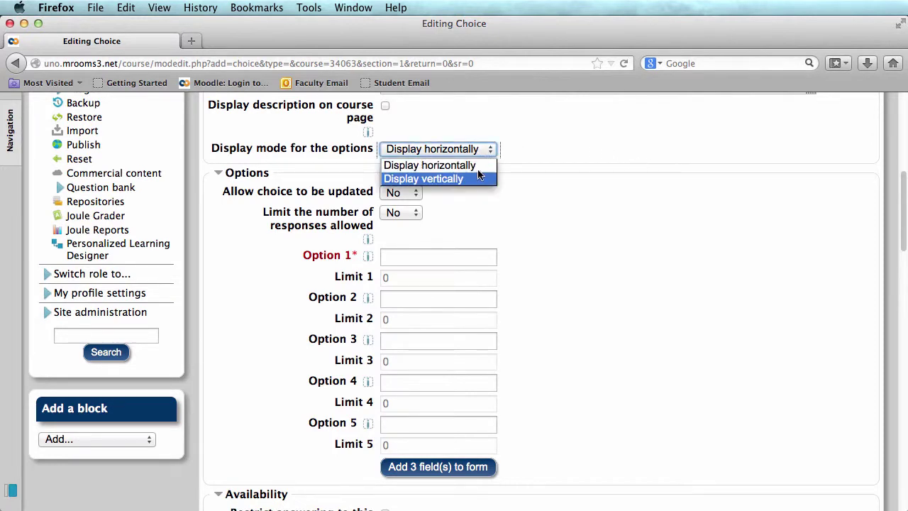
left_click(476, 180)
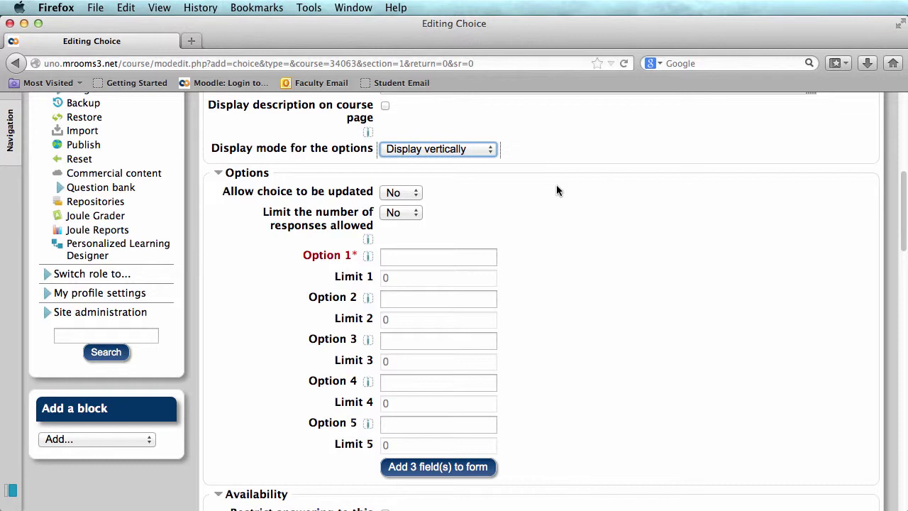
key("Tab")
key("Tab")
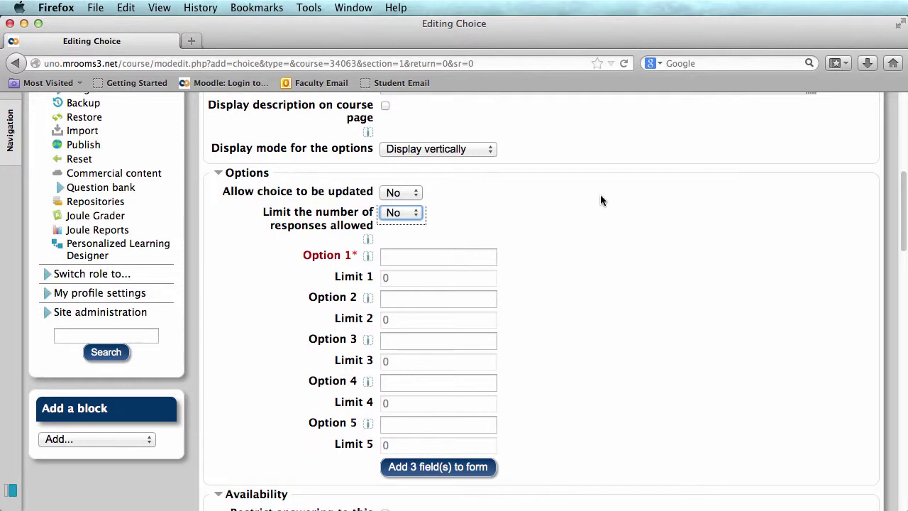
Turn on response limits and set Limit 1, Limit 2 and Limit 3 to 2 each
left_click(404, 212)
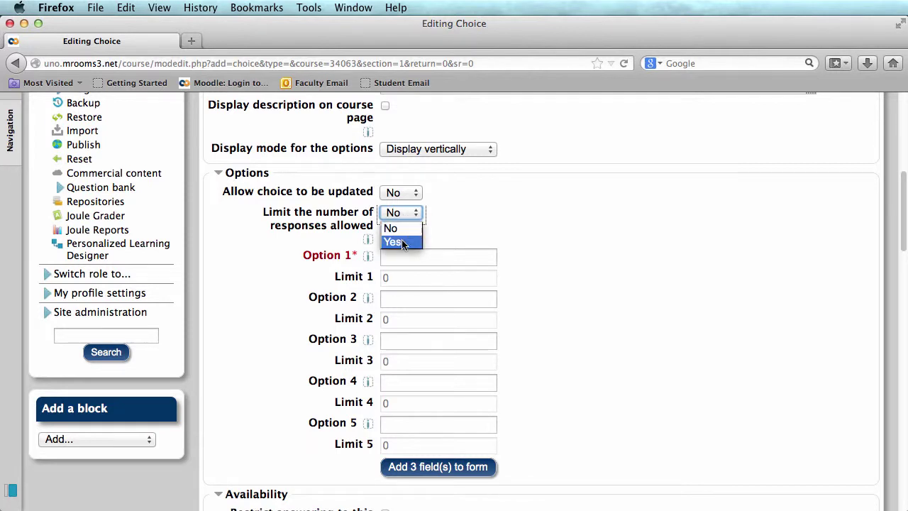
left_click(402, 243)
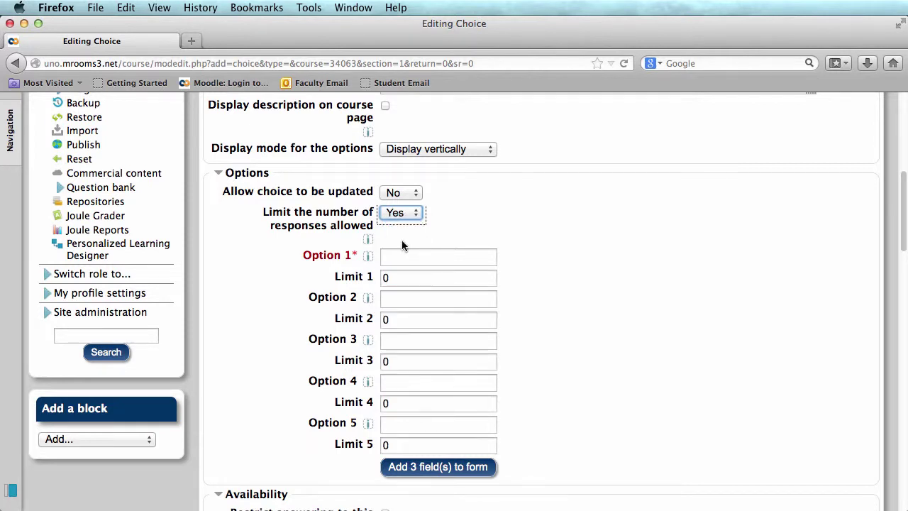
left_click(405, 278)
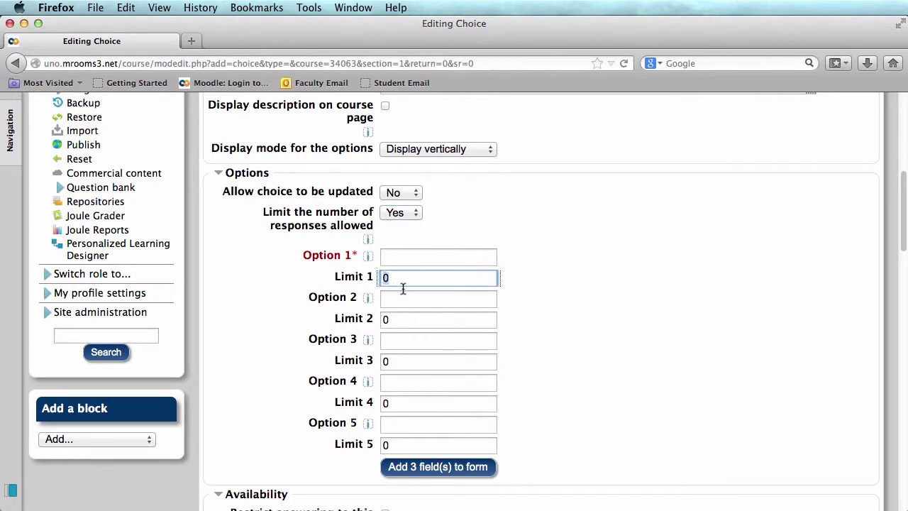
type("2")
left_click_drag(405, 319, 380, 319)
type("2")
left_click_drag(395, 361, 382, 362)
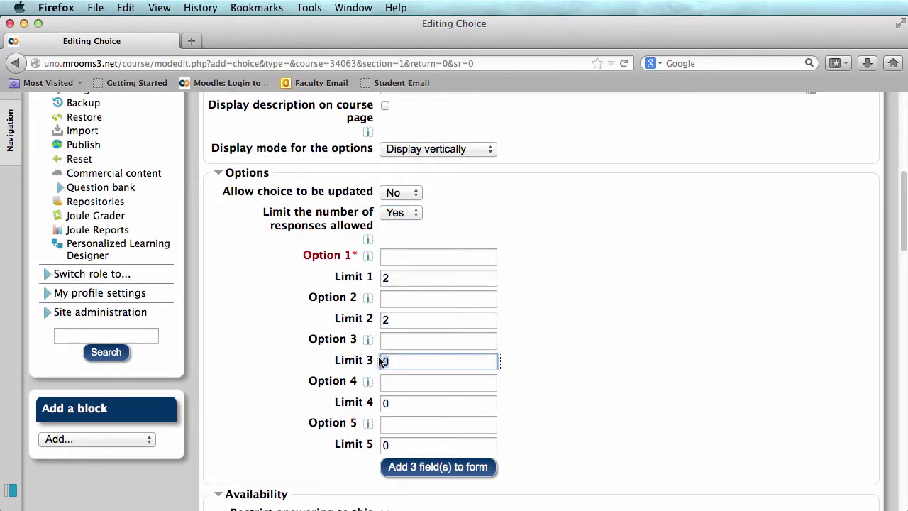
type("2")
Name the first three options Option 1, Option 2 and Option 3
left_click(395, 257)
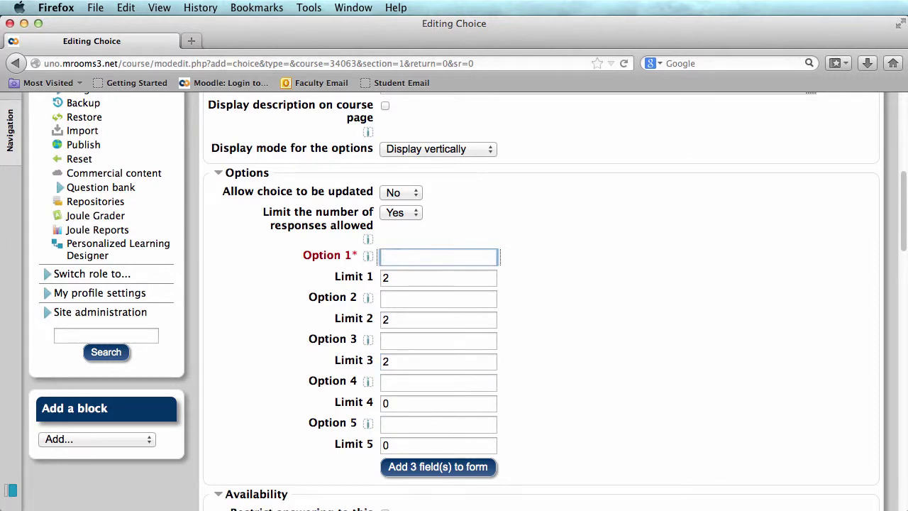
type("Option 1")
left_click(388, 298)
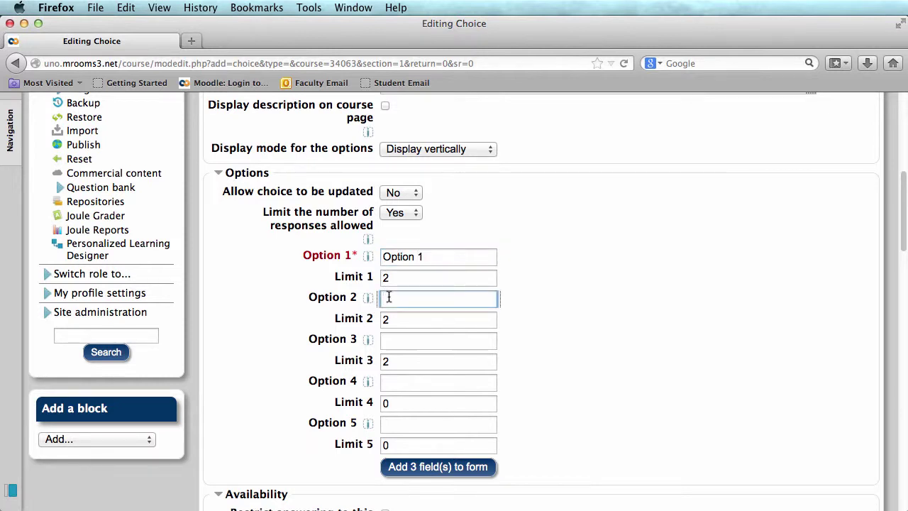
type("Option 2")
left_click(401, 341)
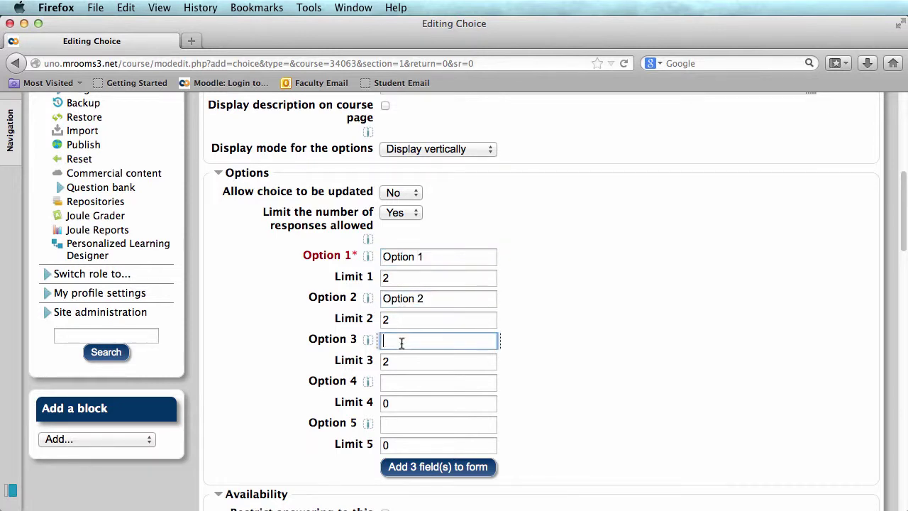
type("Option 3")
scroll(903, 241, "down", 1)
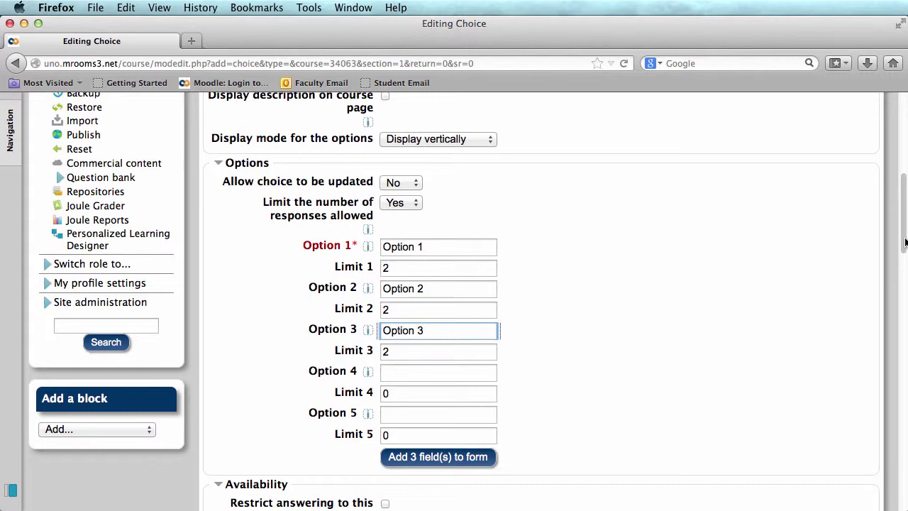
Show results only after the choice is closed, as full results with names and choices
left_click_drag(905, 242, 905, 297)
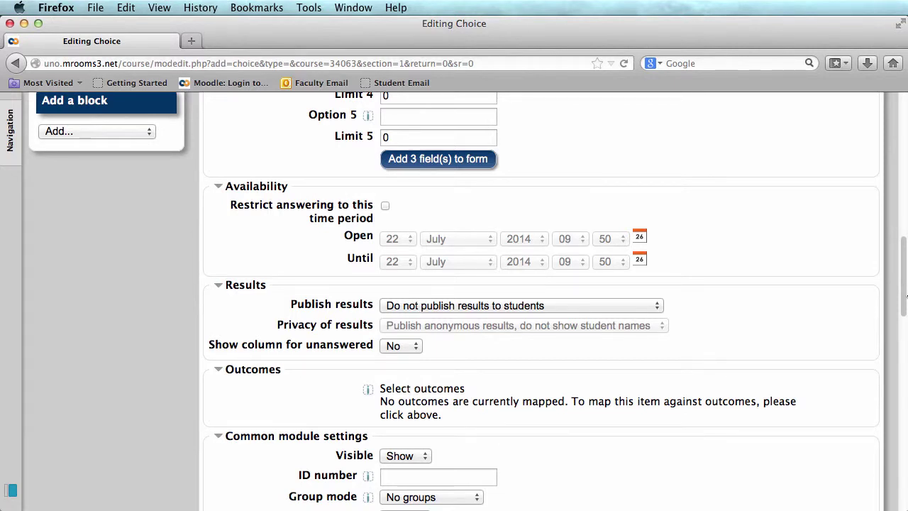
left_click(566, 305)
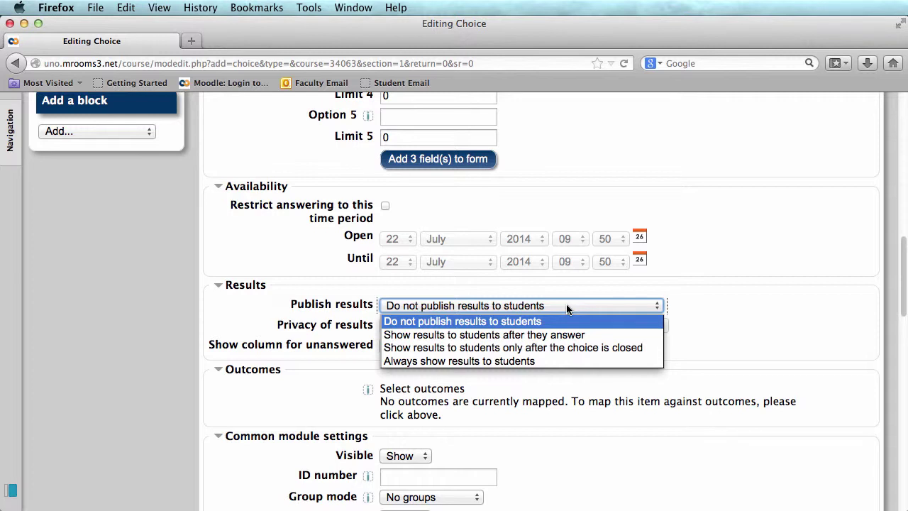
left_click(565, 347)
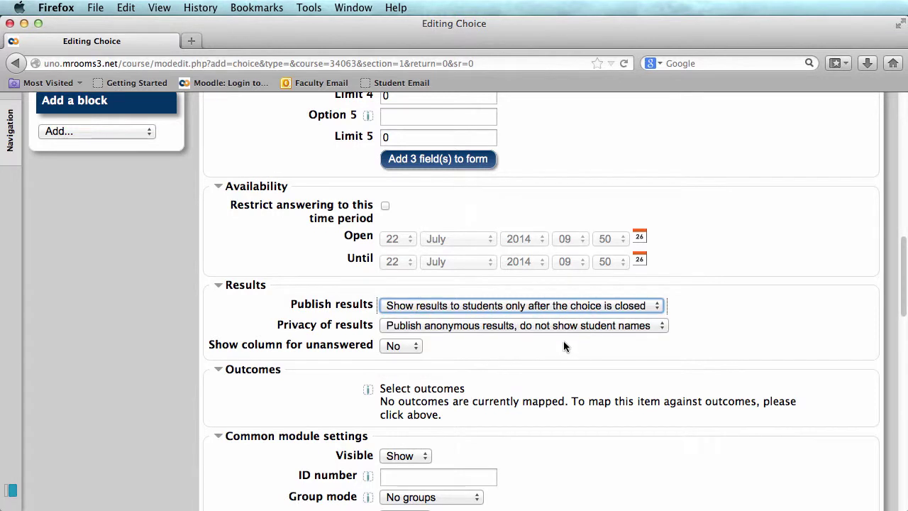
left_click(559, 327)
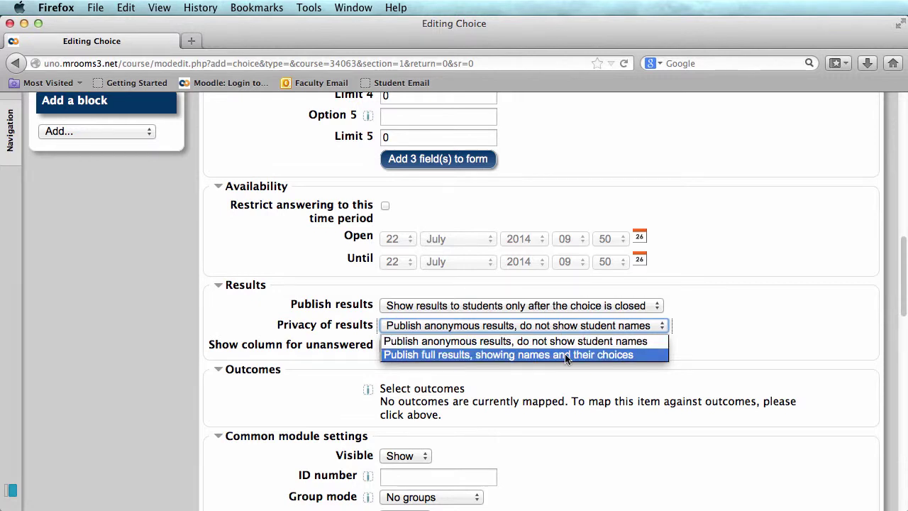
left_click(565, 354)
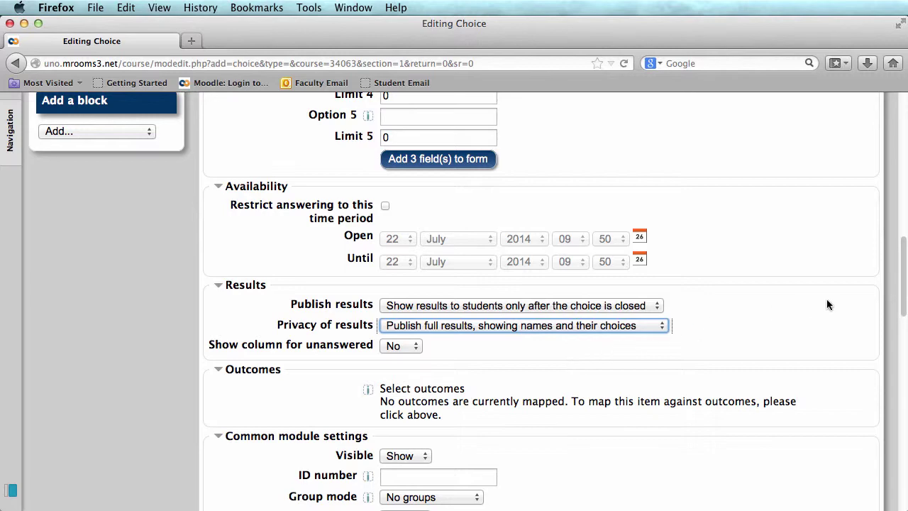
left_click_drag(900, 293, 902, 405)
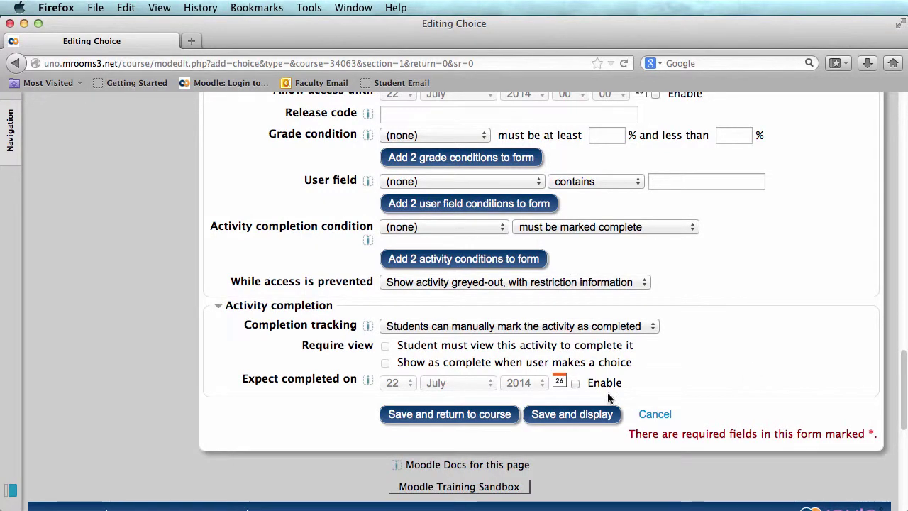
Save and return to the course, then submit Option 1 as a test answer in Project One Choice
left_click(465, 418)
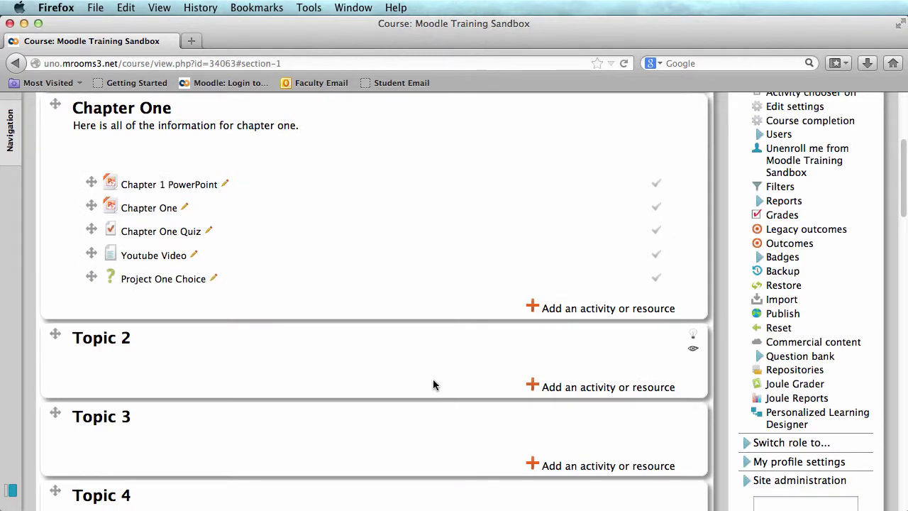
left_click(175, 281)
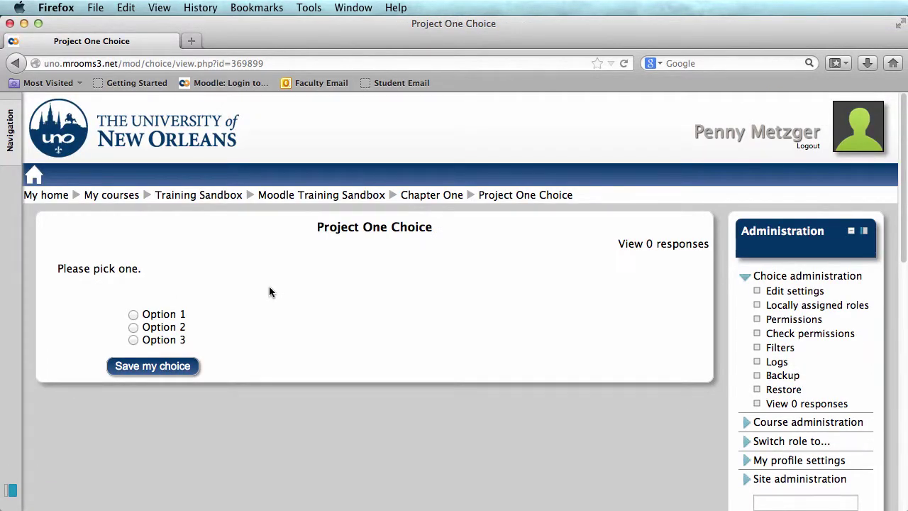
left_click(151, 315)
left_click(189, 374)
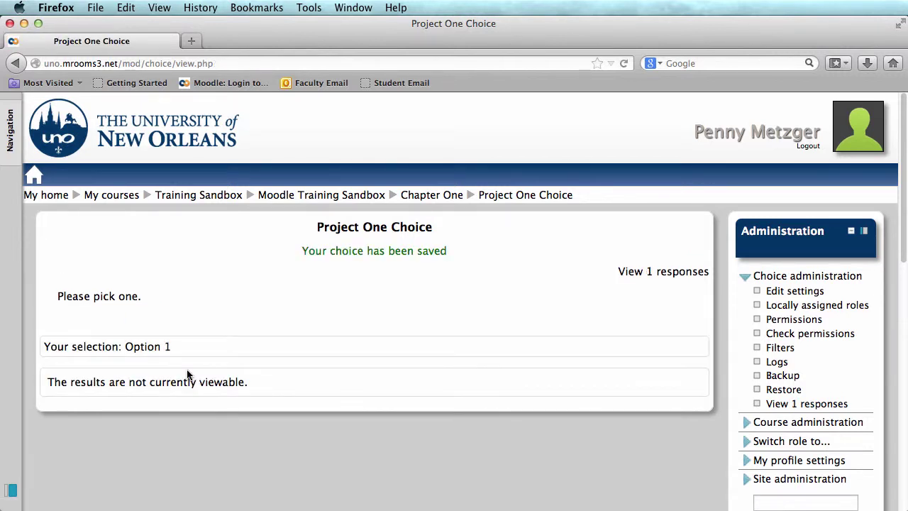